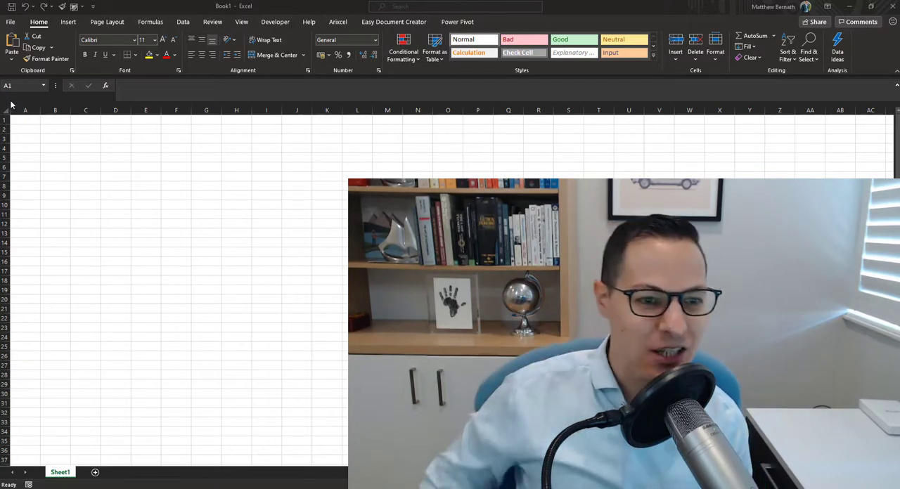
# Enter Apple in cell C5
pyautogui.click(89, 153)
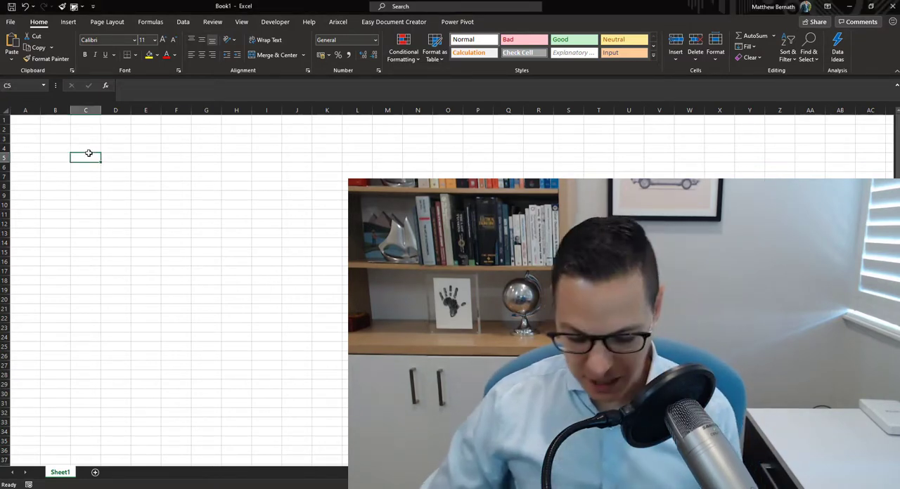
pyautogui.write('Apple')
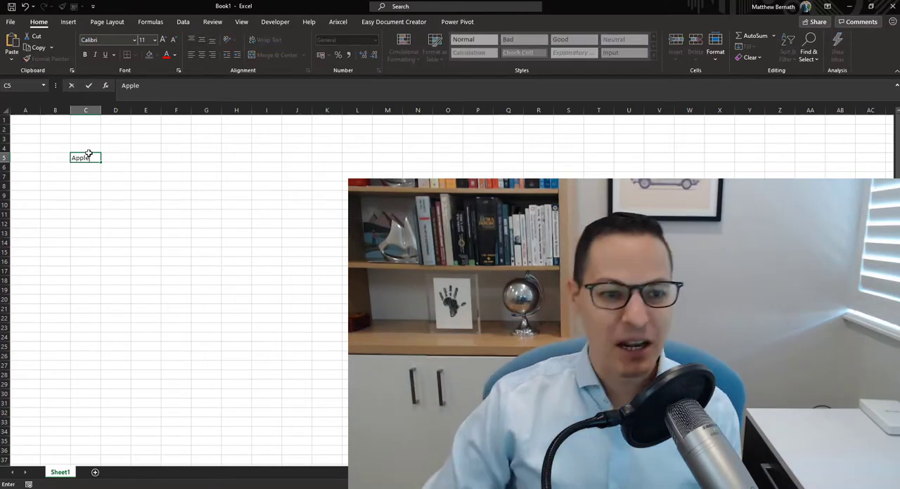
pyautogui.press('Return')
# Convert cell C5 to the Stocks data type, matching Apple Inc. on the Nasdaq Stock Market (AAPL), and autofit column C
pyautogui.click(91, 160)
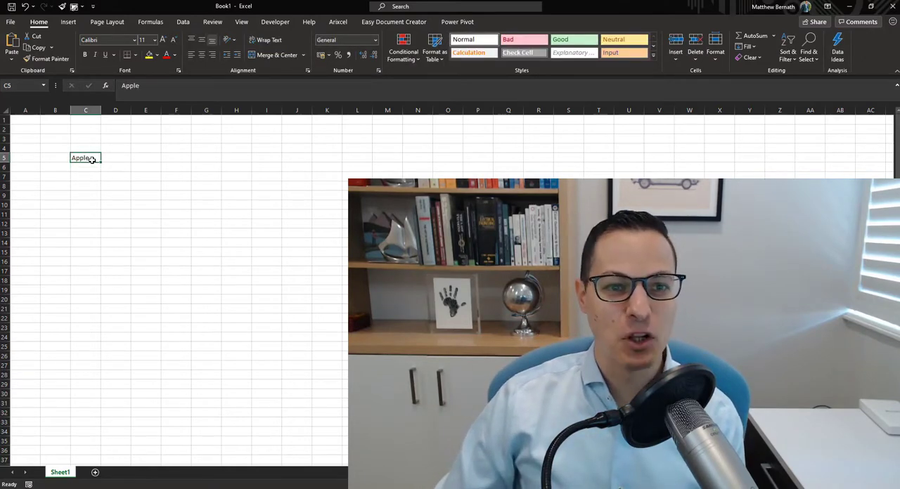
pyautogui.click(184, 23)
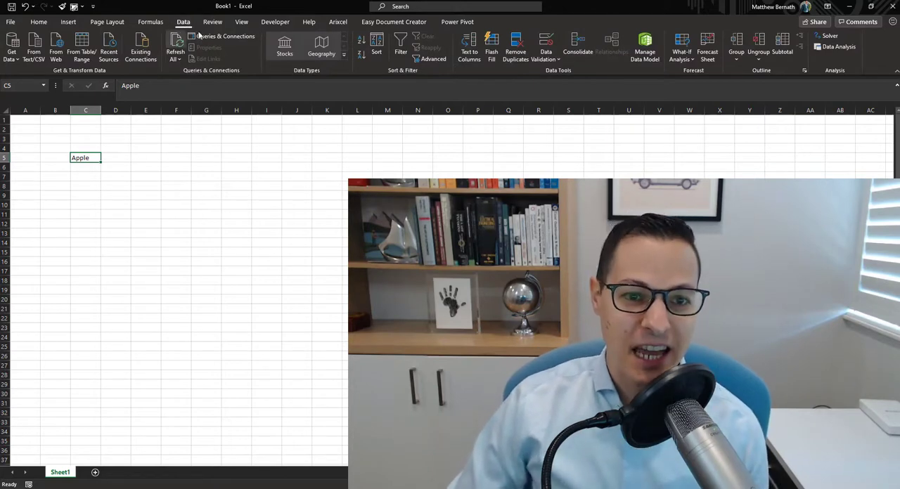
pyautogui.click(291, 42)
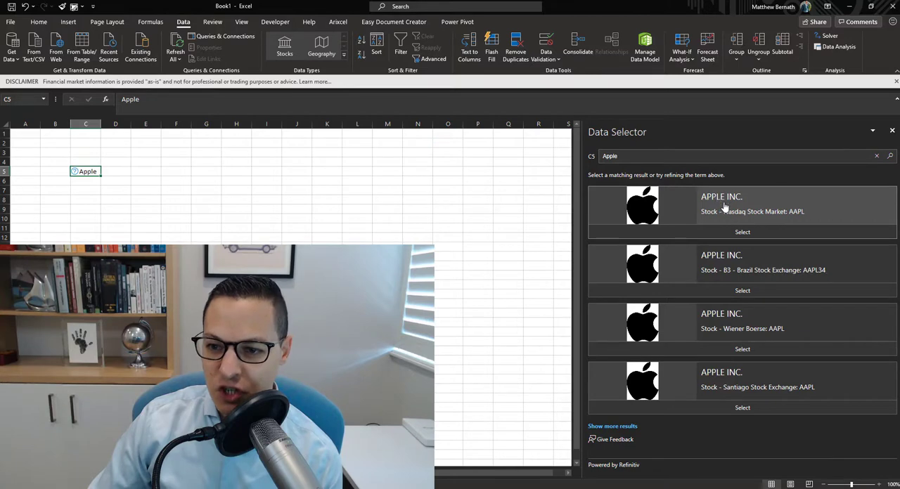
pyautogui.click(739, 234)
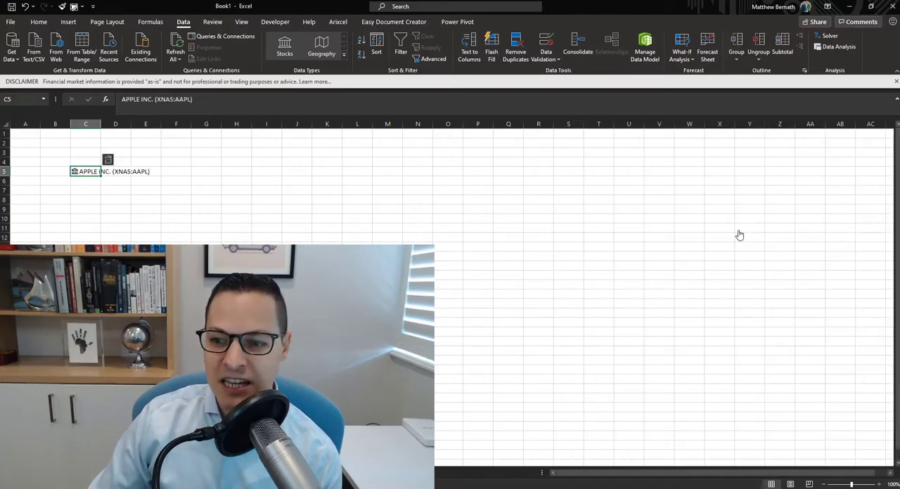
pyautogui.doubleClick(101, 124)
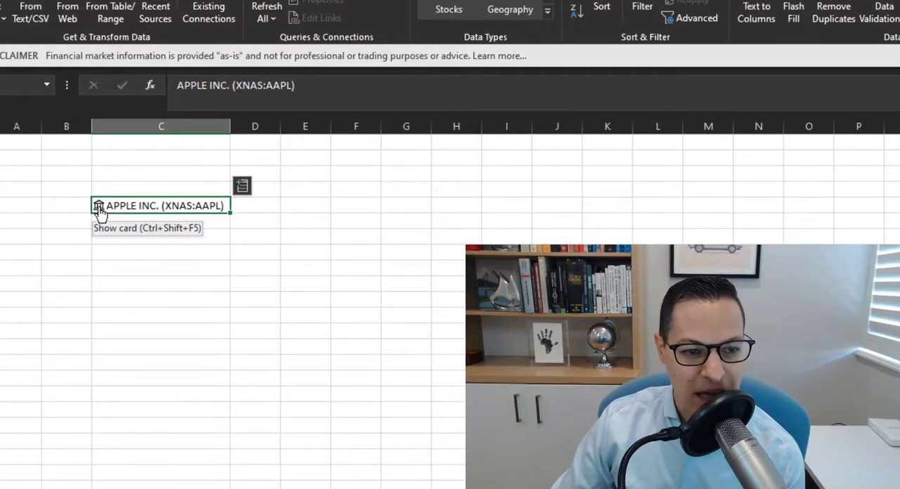
# Review the Apple stock's data card from the price details down to the company description, and close it
pyautogui.click(98, 209)
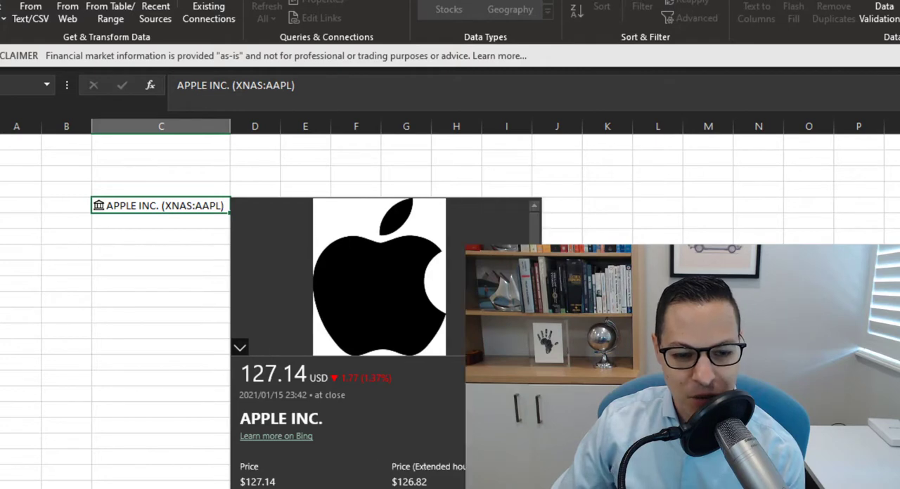
pyautogui.scroll(-3, 409, 424)
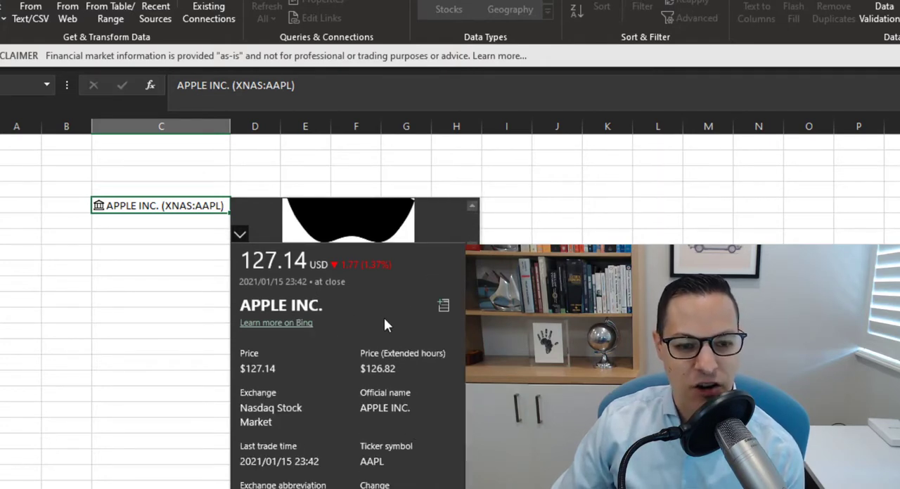
pyautogui.scroll(-2, 383, 324)
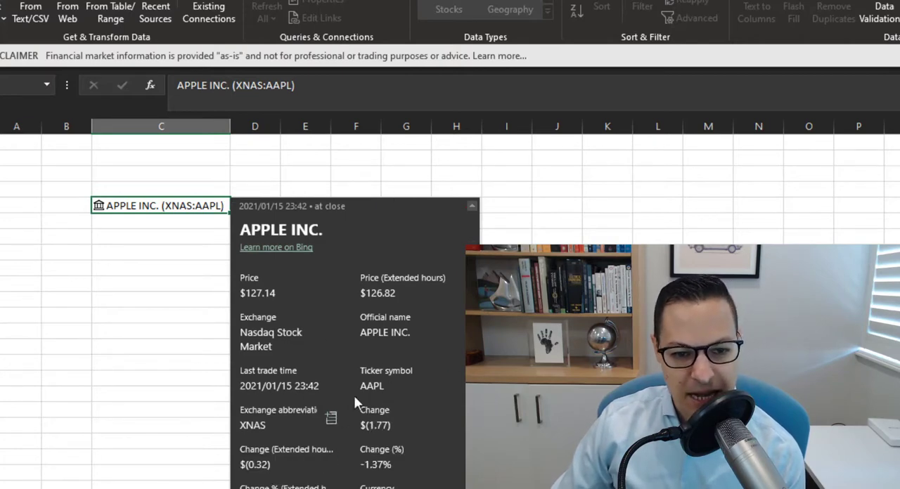
pyautogui.scroll(-2, 415, 429)
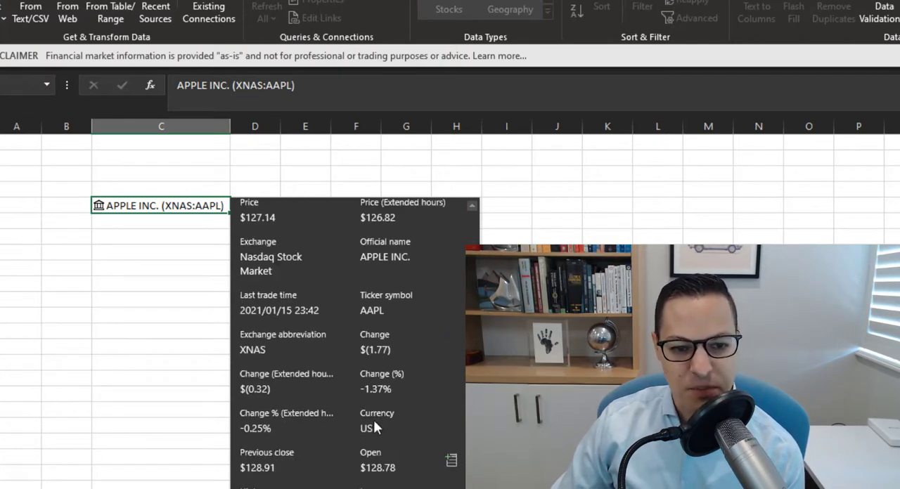
pyautogui.scroll(-2, 402, 439)
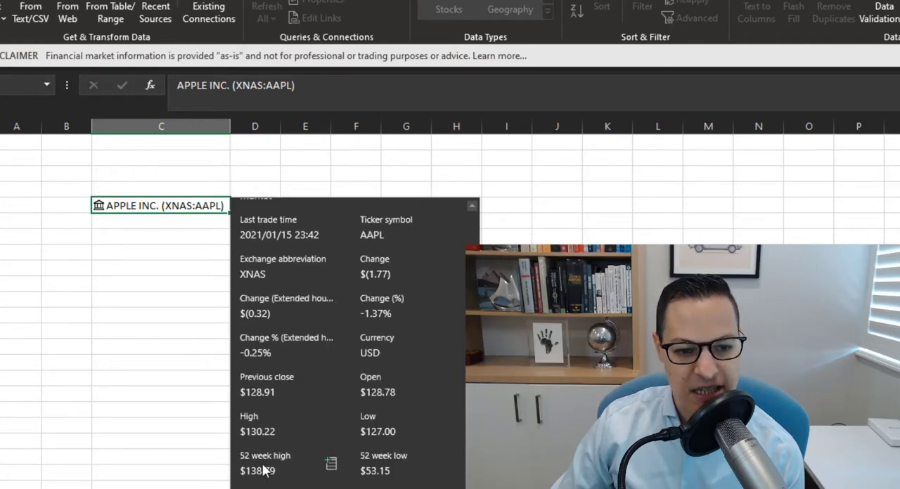
pyautogui.scroll(-6, 402, 439)
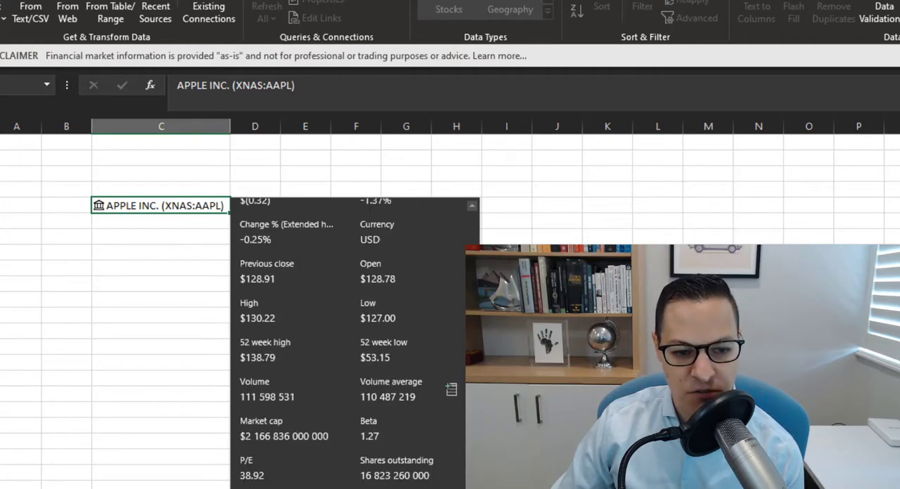
pyautogui.scroll(-2, 322, 430)
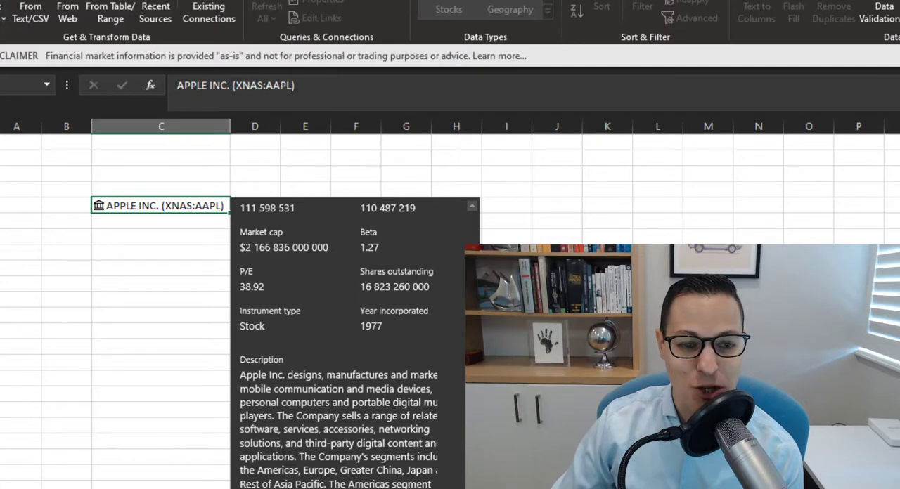
pyautogui.press('Escape')
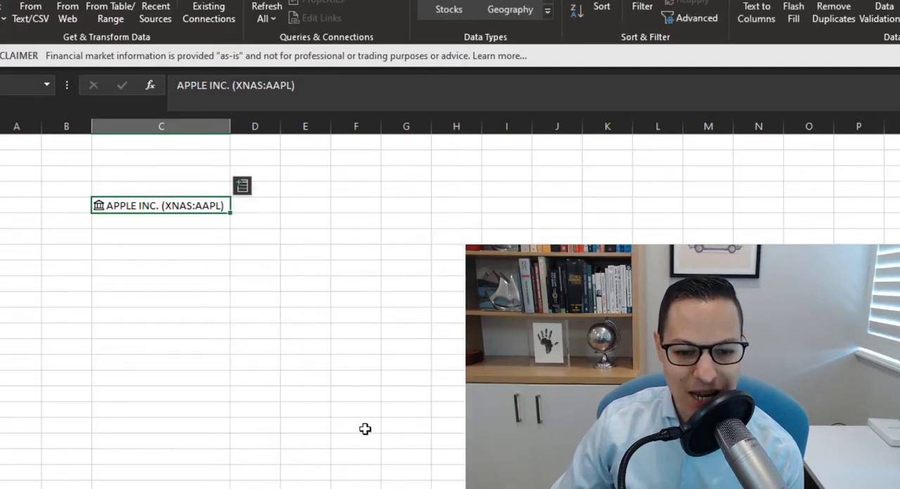
# Extract the High field of the Apple stock into D5
pyautogui.click(224, 125)
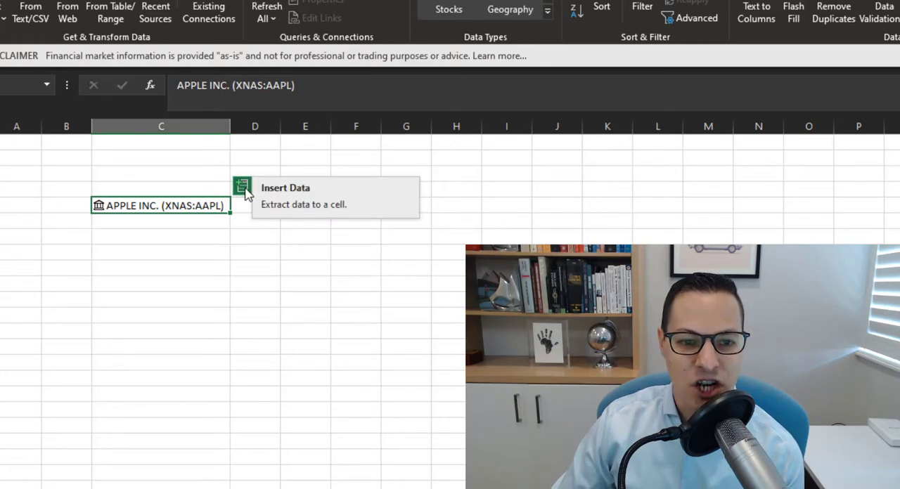
pyautogui.click(242, 189)
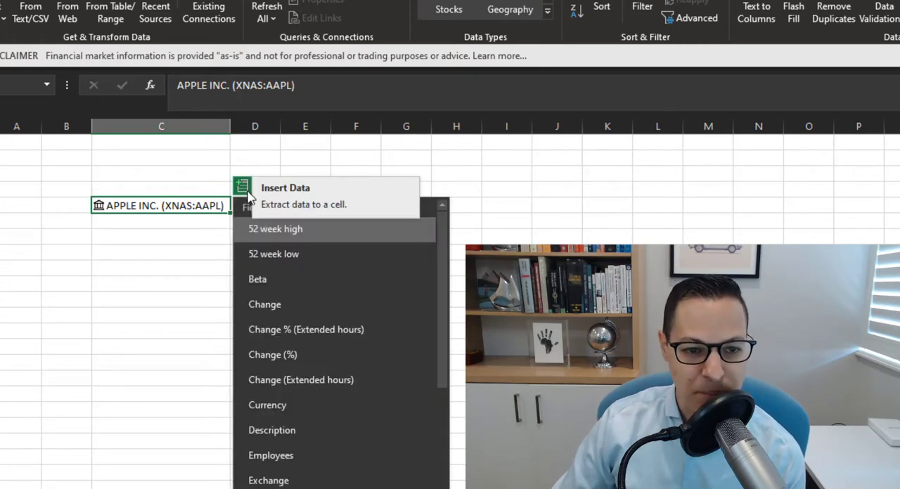
pyautogui.scroll(-5, 338, 445)
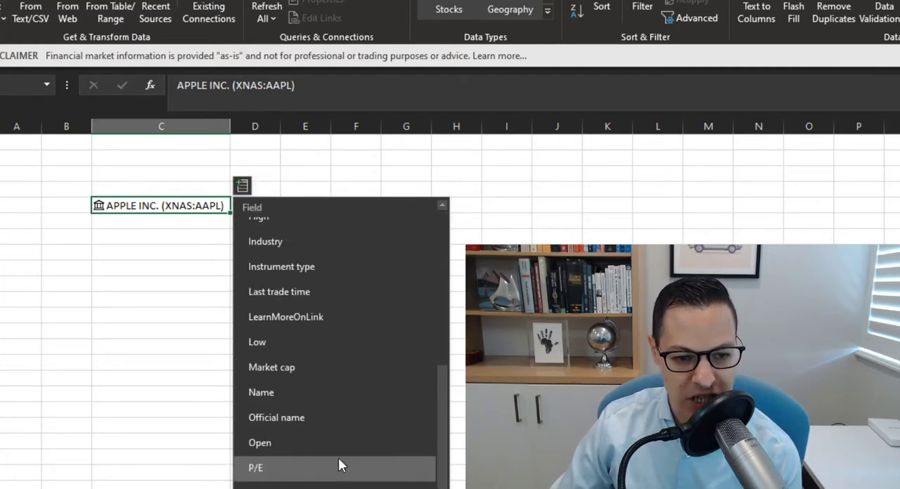
pyautogui.scroll(1, 338, 457)
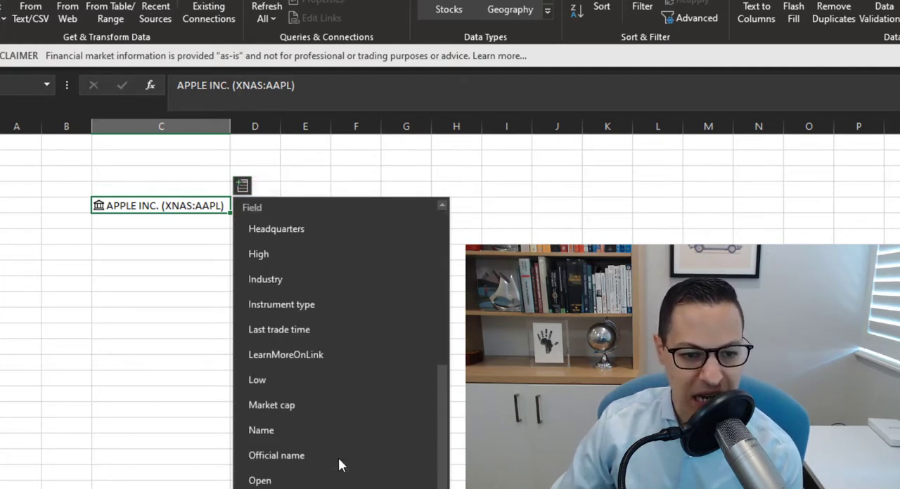
pyautogui.click(299, 254)
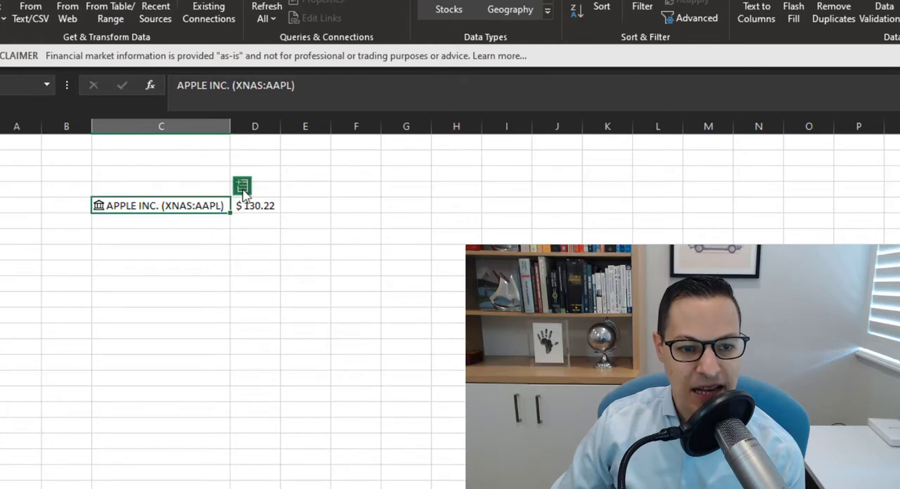
# Extract the Industry field of the Apple stock into E5
pyautogui.click(242, 187)
pyautogui.scroll(-1, 311, 391)
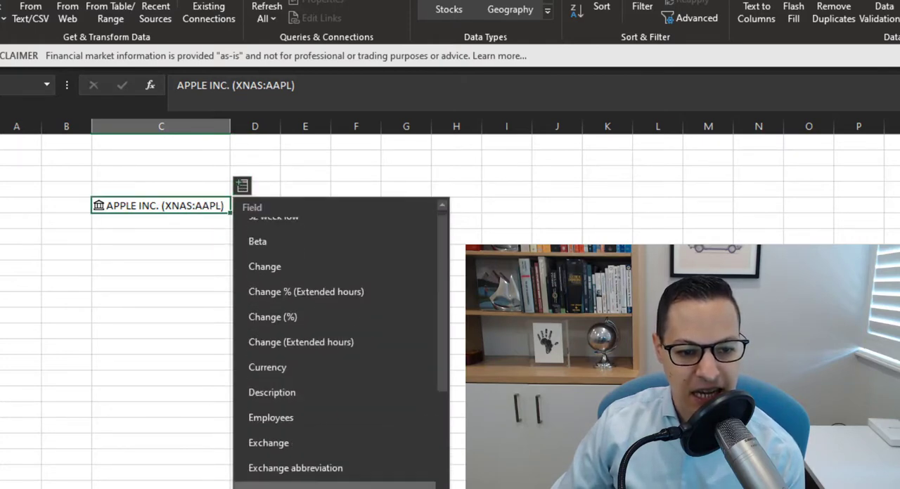
pyautogui.scroll(-1, 309, 485)
pyautogui.click(302, 487)
# Extract Apple's Change % (Extended hours) and Beta fields into F5 and G5, and autofit column E to its contents
pyautogui.click(247, 192)
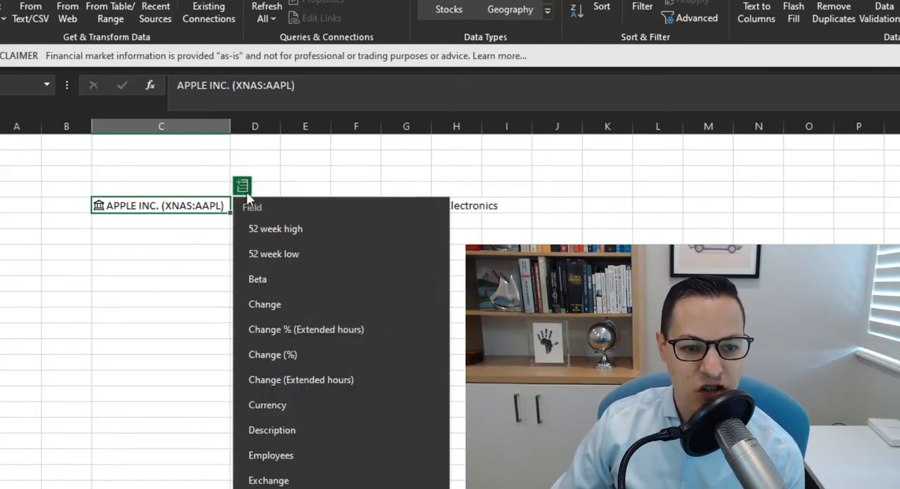
pyautogui.click(296, 339)
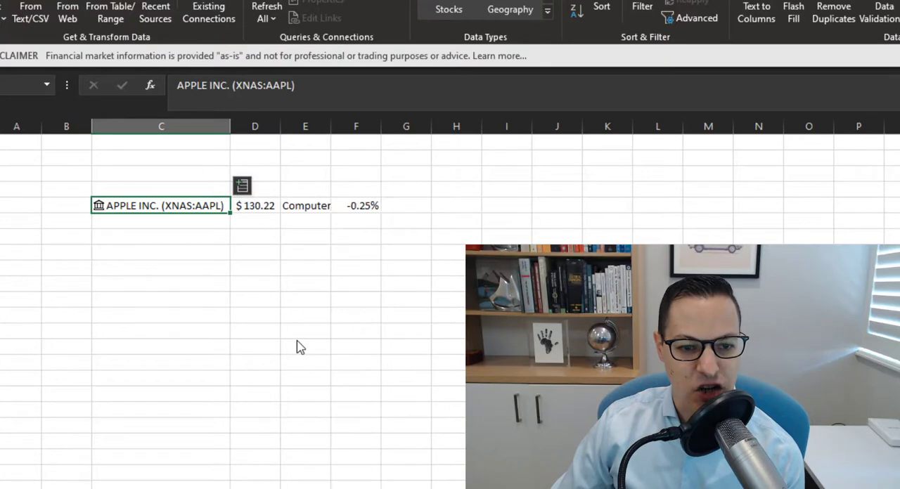
pyautogui.click(248, 187)
pyautogui.click(304, 288)
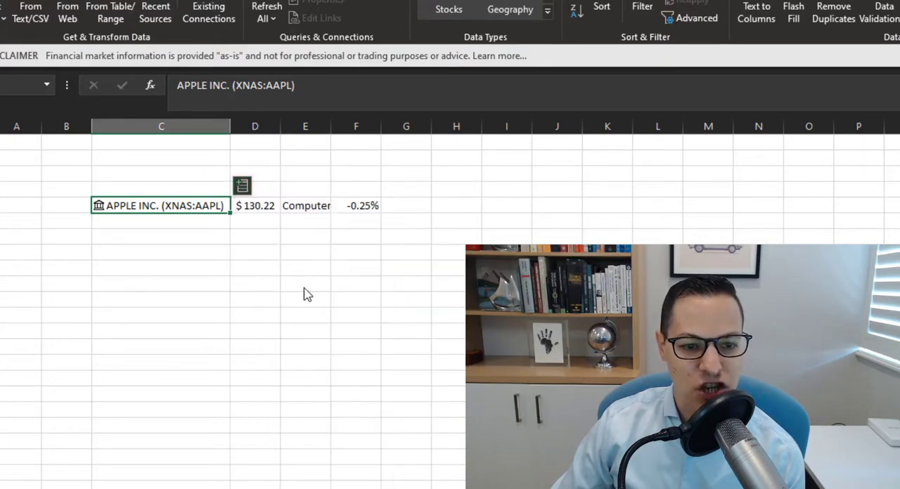
pyautogui.doubleClick(330, 127)
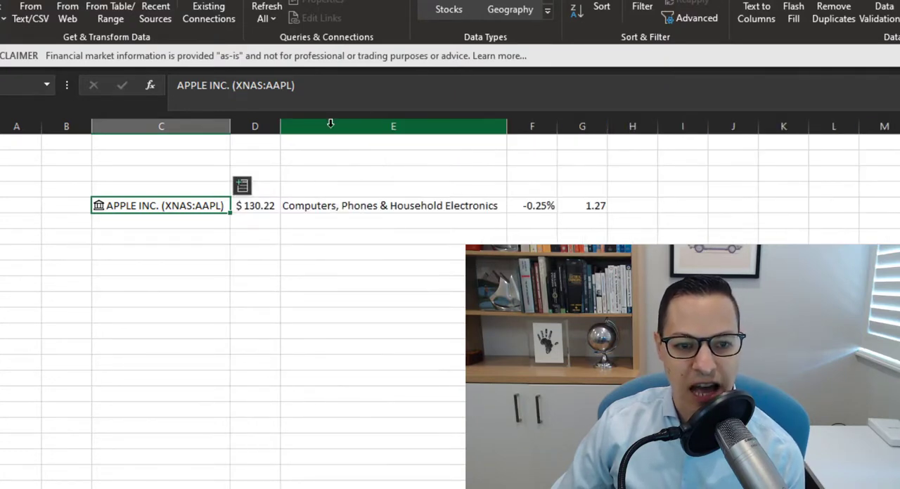
# Label the extracted data columns High in D4 and Descr in E4, checking the field formulas in row 5
pyautogui.click(260, 187)
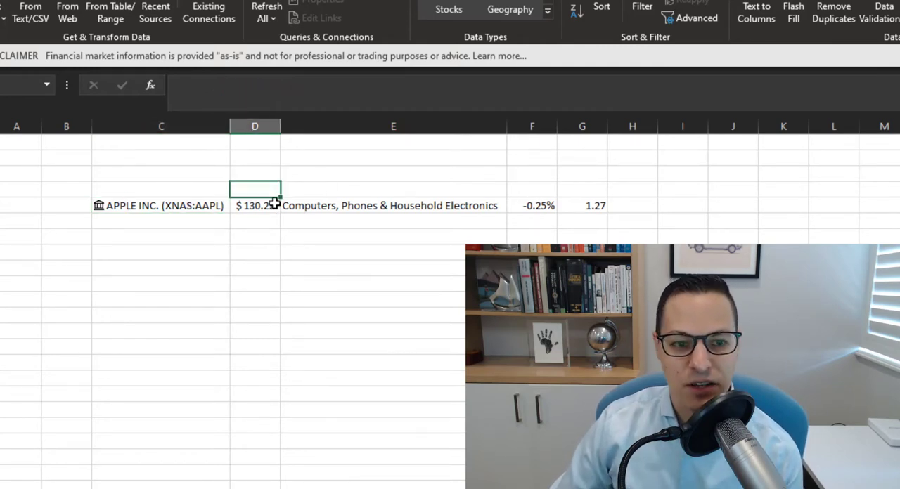
pyautogui.click(247, 204)
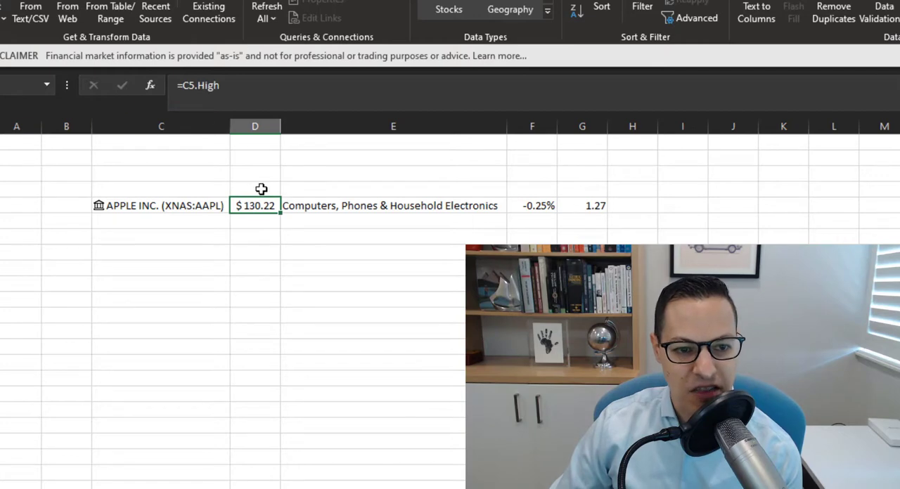
pyautogui.click(261, 189)
pyautogui.write('H')
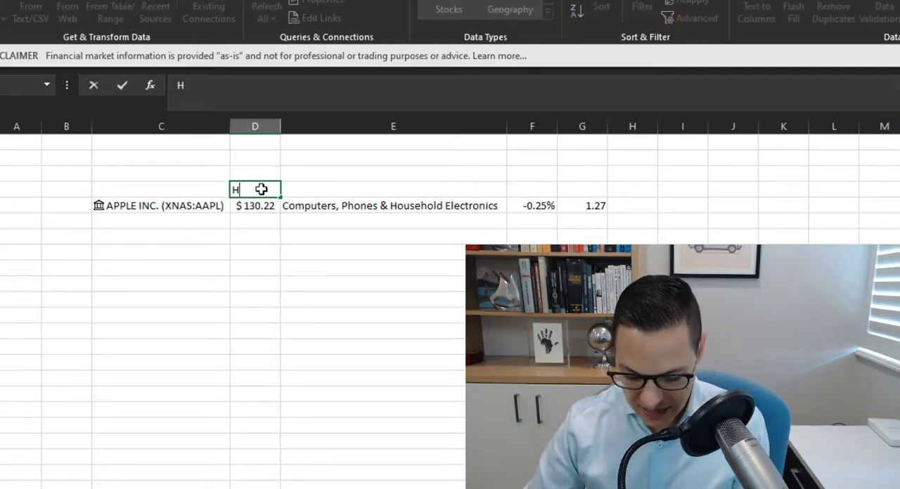
pyautogui.write('igh')
pyautogui.press('Tab')
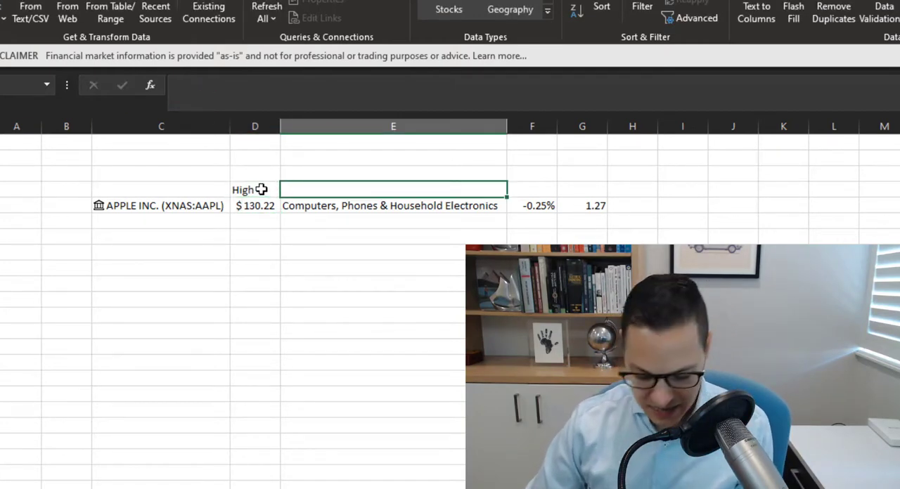
pyautogui.write('Descr')
pyautogui.press('Tab')
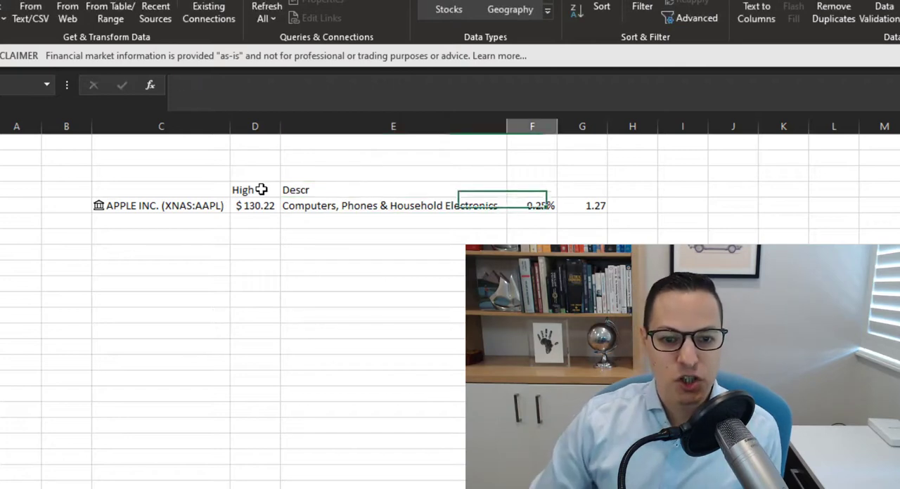
pyautogui.press('Down')
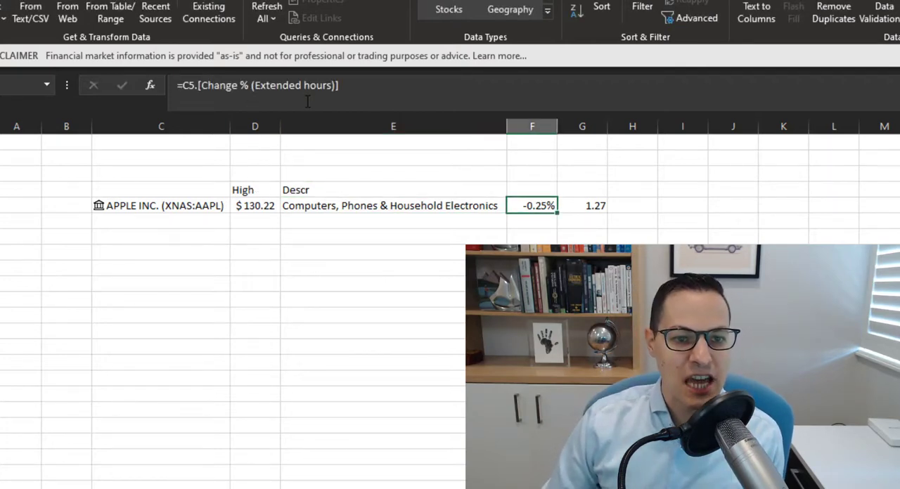
pyautogui.press('Right')
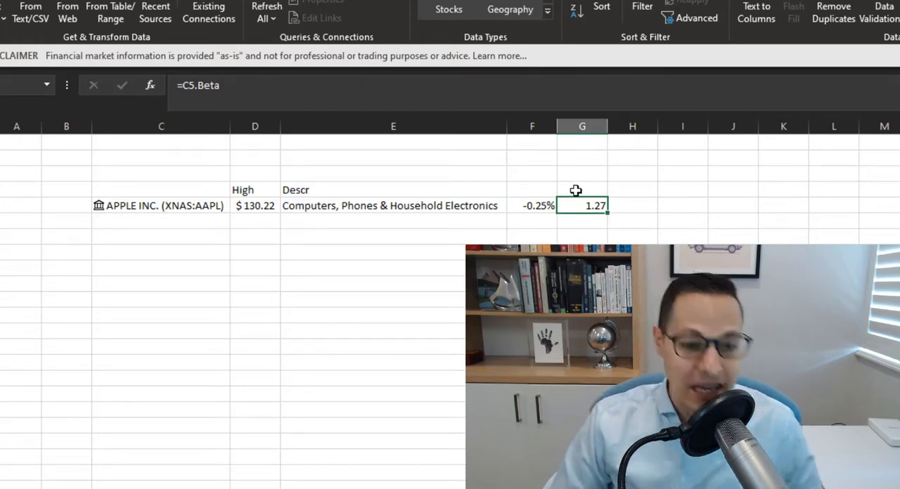
# Enter Microsoft in cell C6 below the Apple stock
pyautogui.click(200, 219)
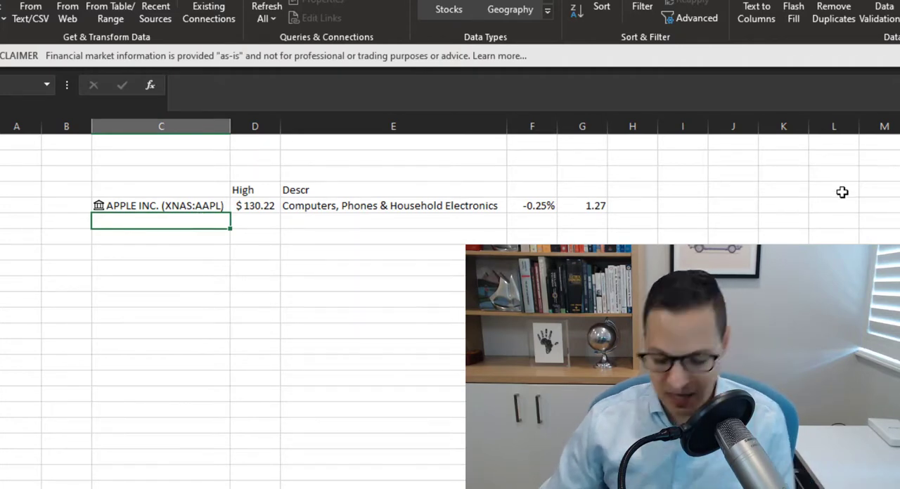
pyautogui.write('Microso')
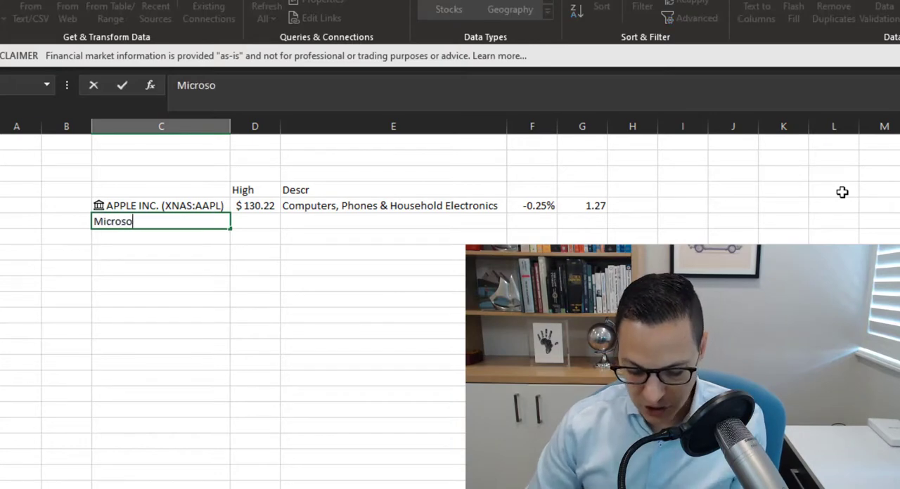
pyautogui.write('ft')
pyautogui.press('Return')
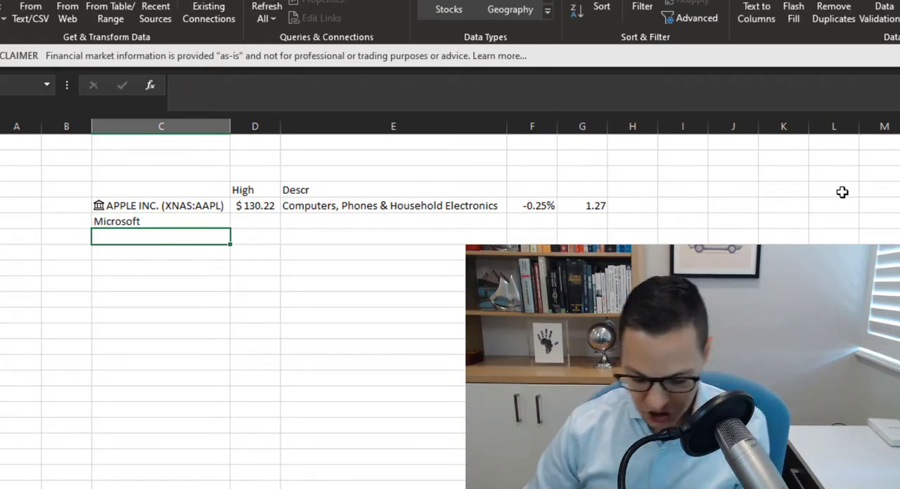
# Enter Famous Brands in cell C7 below Microsoft
pyautogui.write('Famous')
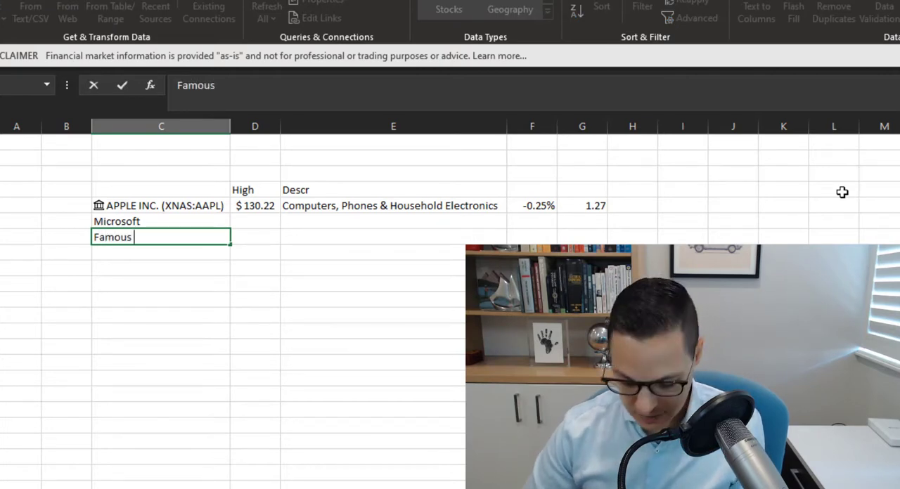
pyautogui.write(' Brands')
pyautogui.press('Return')
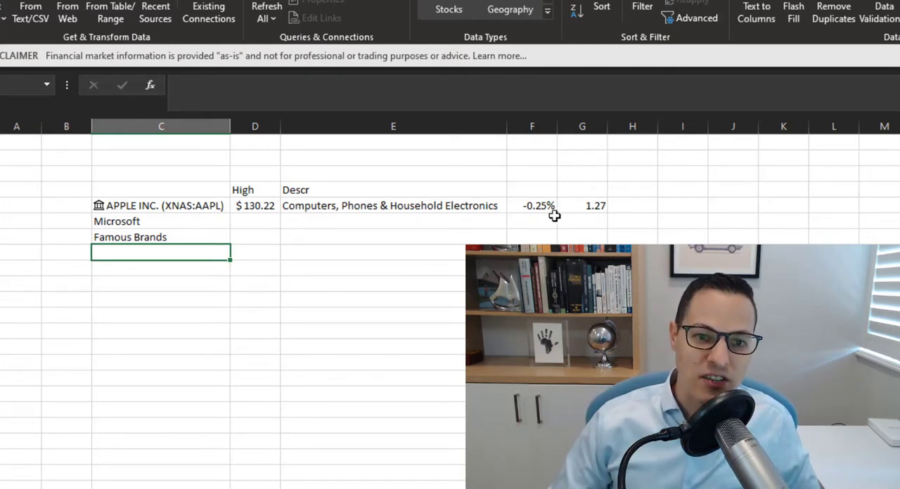
# Convert the company names in C5:C7 to the Stocks data type and autofit column C to its contents
pyautogui.moveTo(179, 205); pyautogui.dragTo(176, 237)
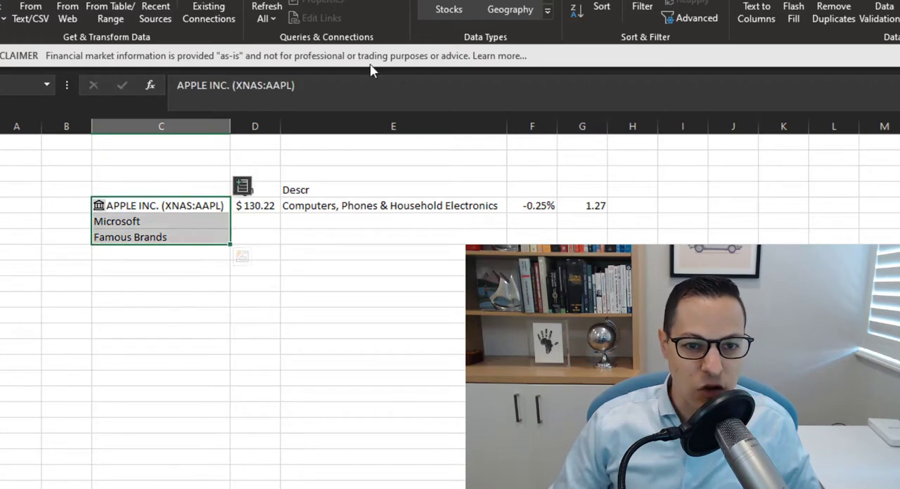
pyautogui.click(442, 6)
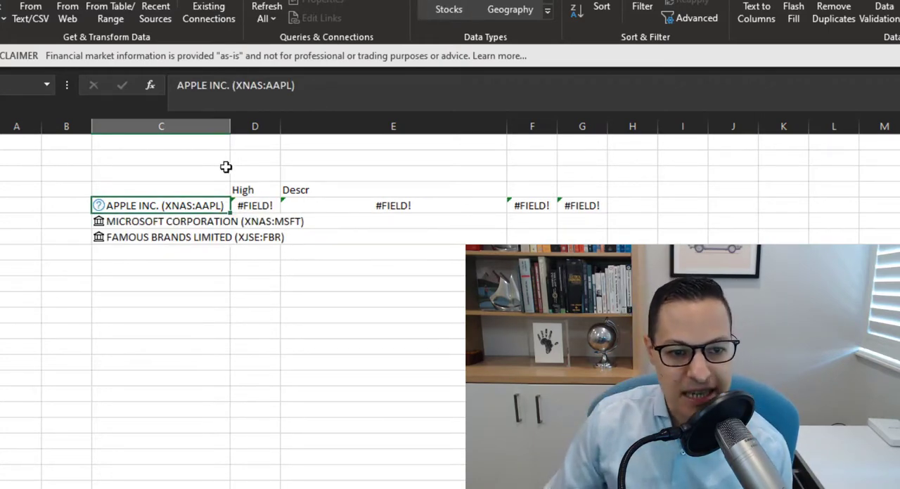
pyautogui.doubleClick(230, 125)
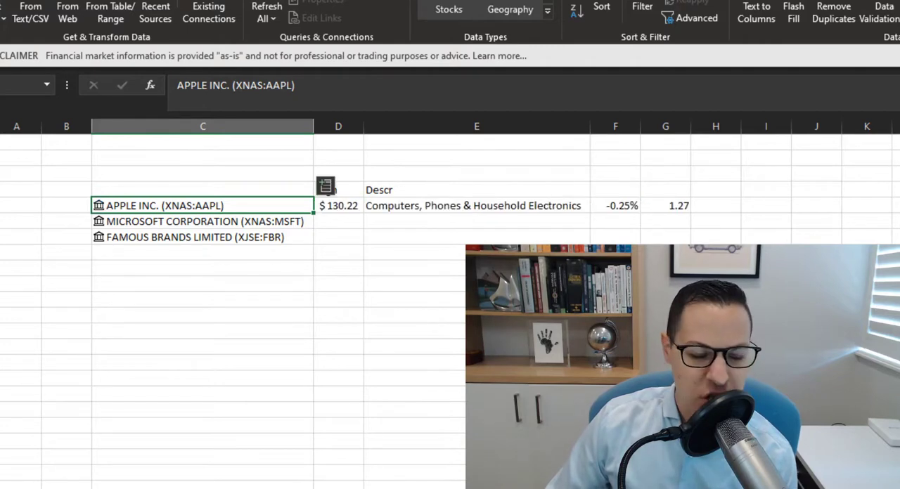
# Extract the Exchange field of the Famous Brands stock into D7 and autofit column D to its contents
pyautogui.click(228, 223)
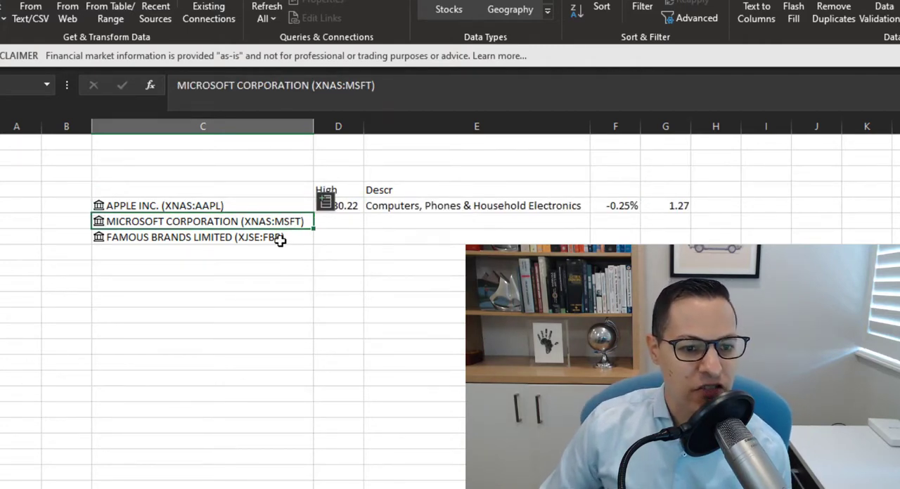
pyautogui.click(241, 236)
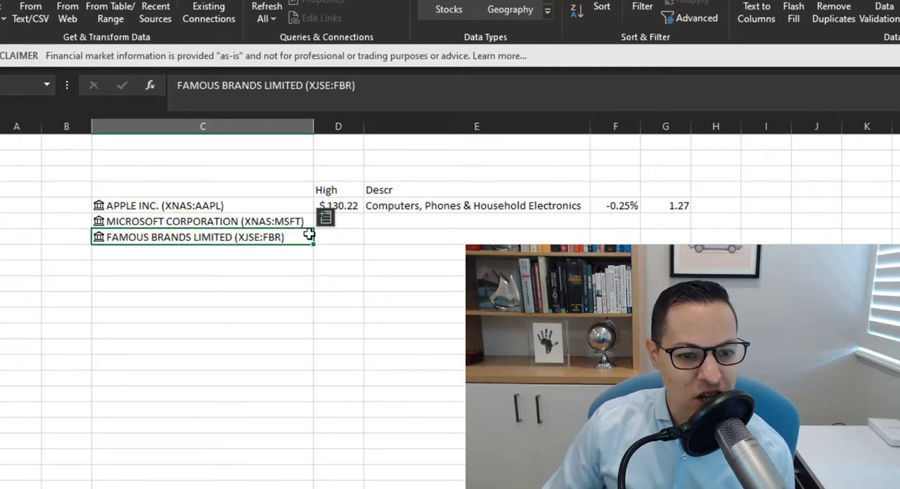
pyautogui.click(325, 218)
pyautogui.scroll(-3, 432, 361)
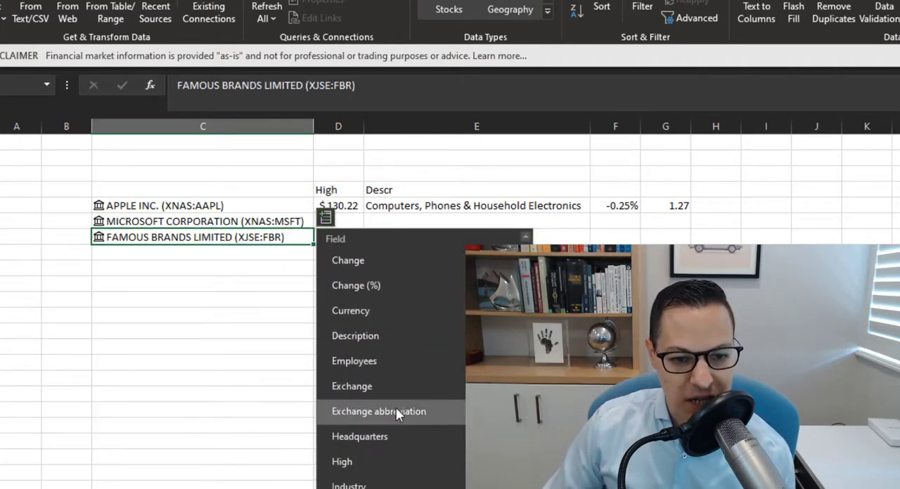
pyautogui.click(370, 390)
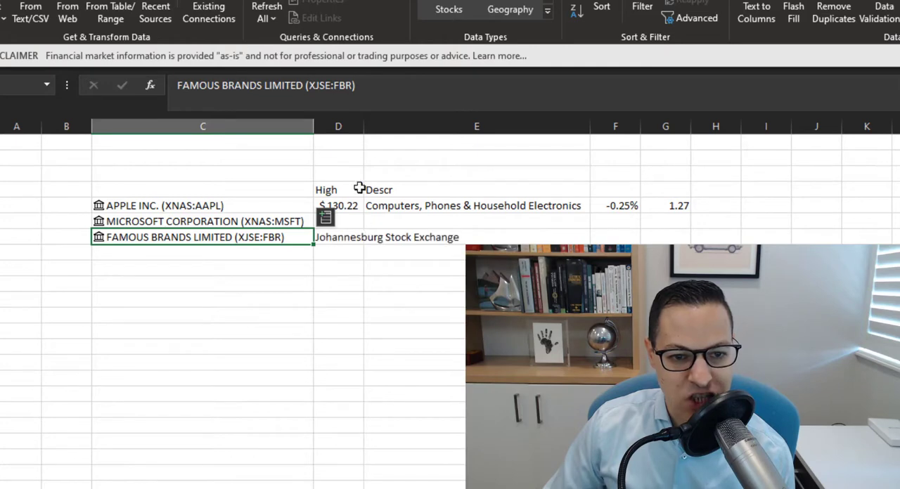
pyautogui.doubleClick(365, 125)
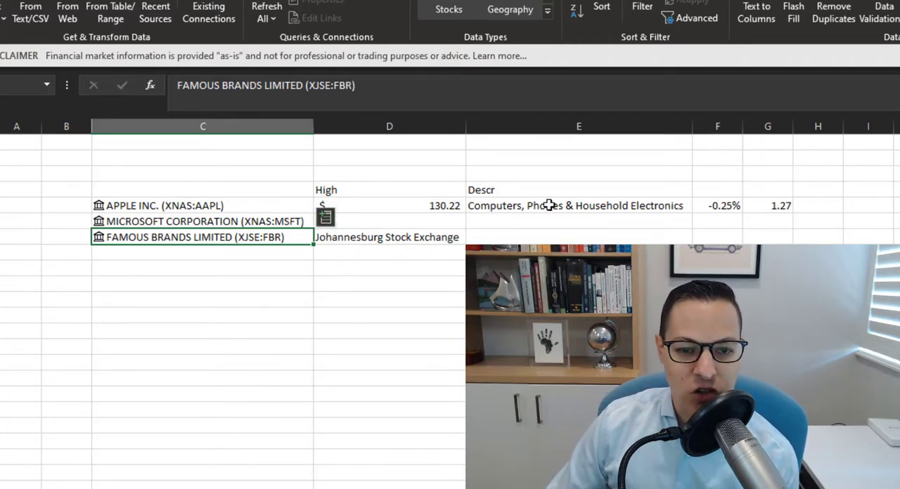
# Clear the Exchange value from D7 and Apple's extracted fields from D5:G5
pyautogui.click(450, 236)
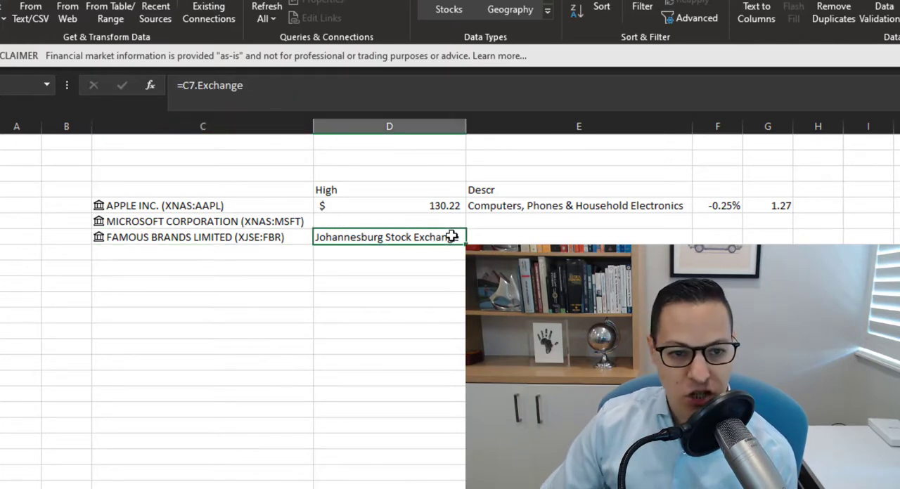
pyautogui.press('Delete')
pyautogui.press('Up')
pyautogui.press('Up')
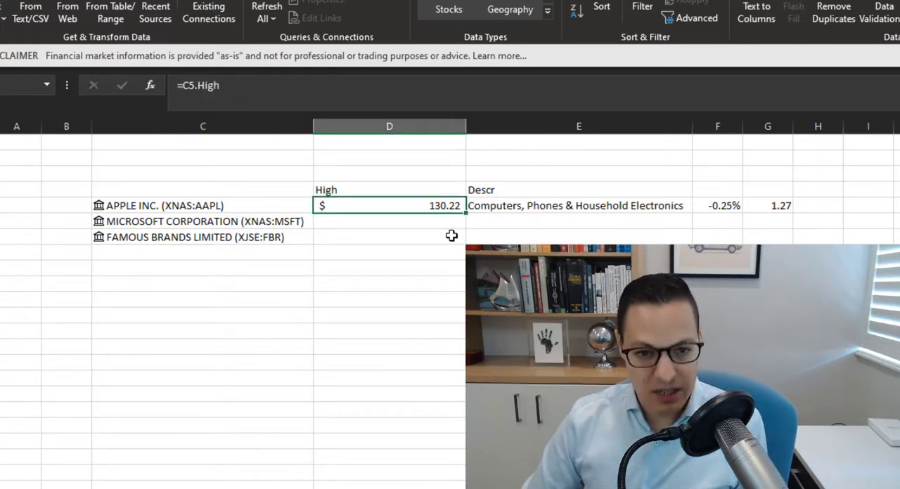
pyautogui.hotkey('shift', 'Right')
pyautogui.hotkey('shift', 'Right')
pyautogui.hotkey('shift', 'Right')
pyautogui.press('Delete')
# Change the header in E4 to Low and enter the header Volume in F4
pyautogui.press('Up')
pyautogui.press('Right')
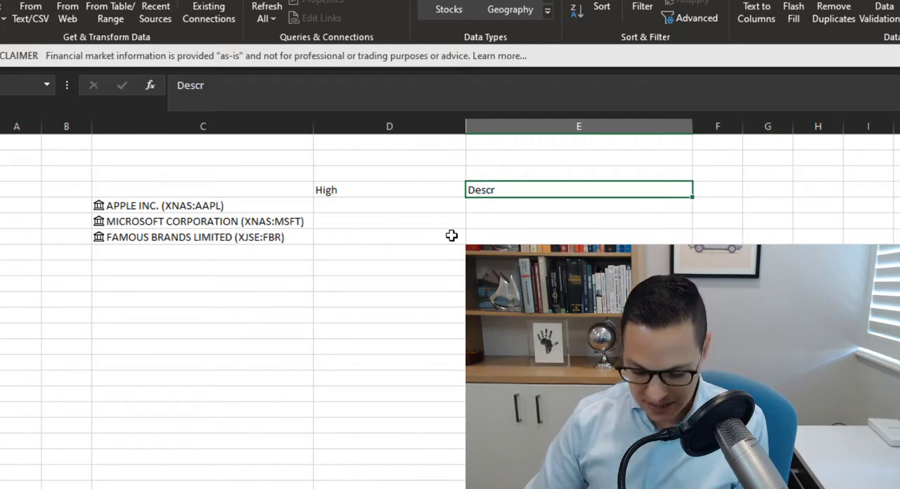
pyautogui.write('Low')
pyautogui.press('Tab')
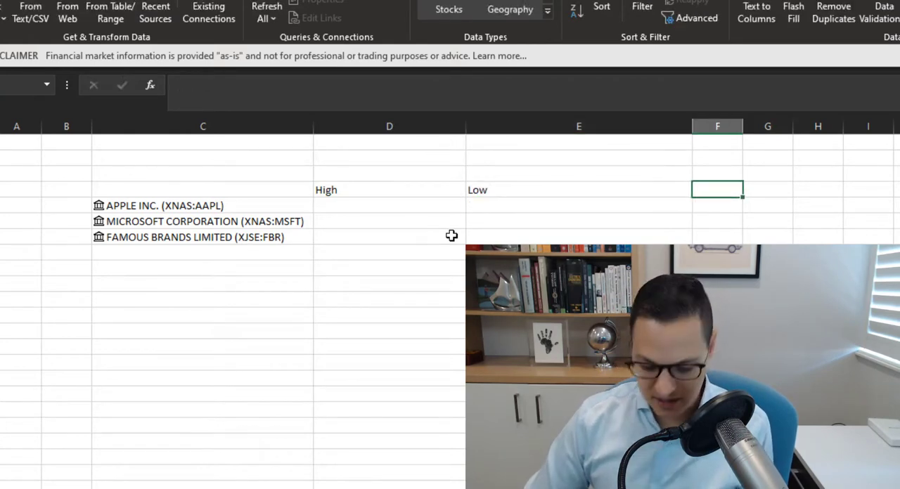
pyautogui.write('Volume')
pyautogui.press('Return')
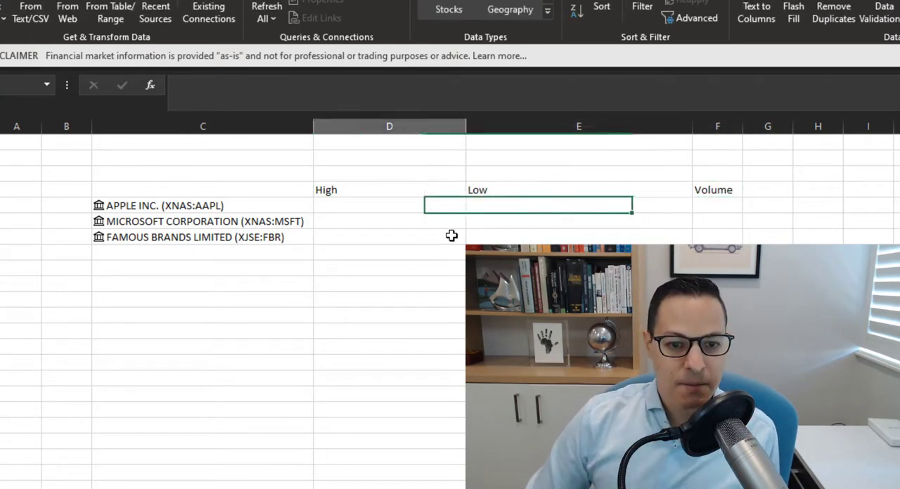
# Extract the High field for all three stocks in C5:C7 into column D
pyautogui.press('Left')
pyautogui.press('Left')
pyautogui.hotkey('shift', 'Down')
pyautogui.hotkey('shift', 'Down')
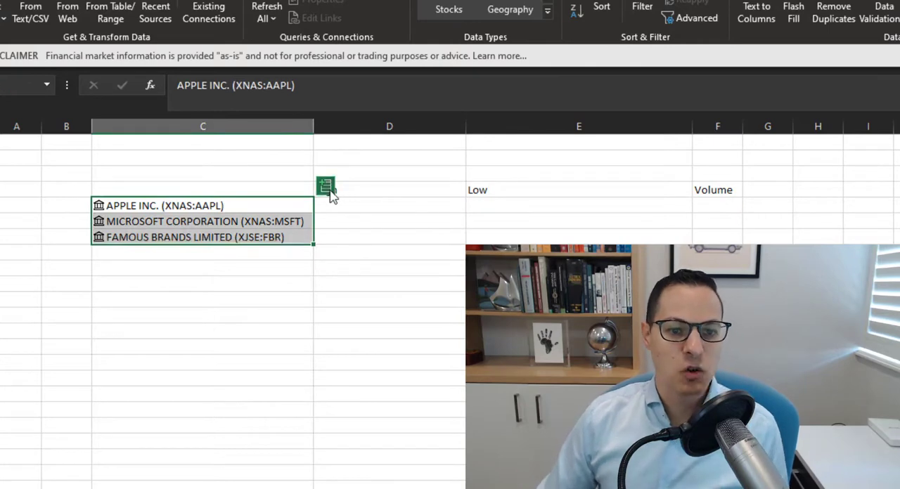
pyautogui.click(328, 189)
pyautogui.scroll(-5, 377, 422)
pyautogui.click(378, 478)
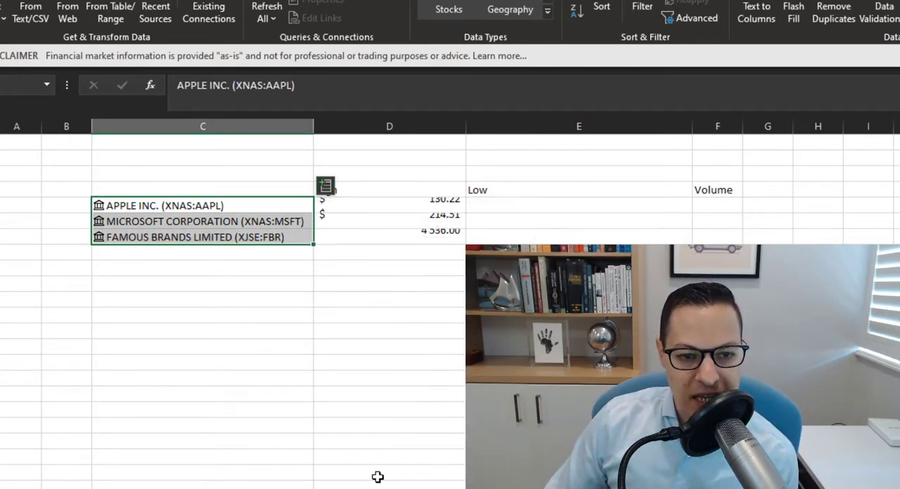
# Extract the Low field for the three selected stocks into column E
pyautogui.click(326, 185)
pyautogui.scroll(-1, 387, 452)
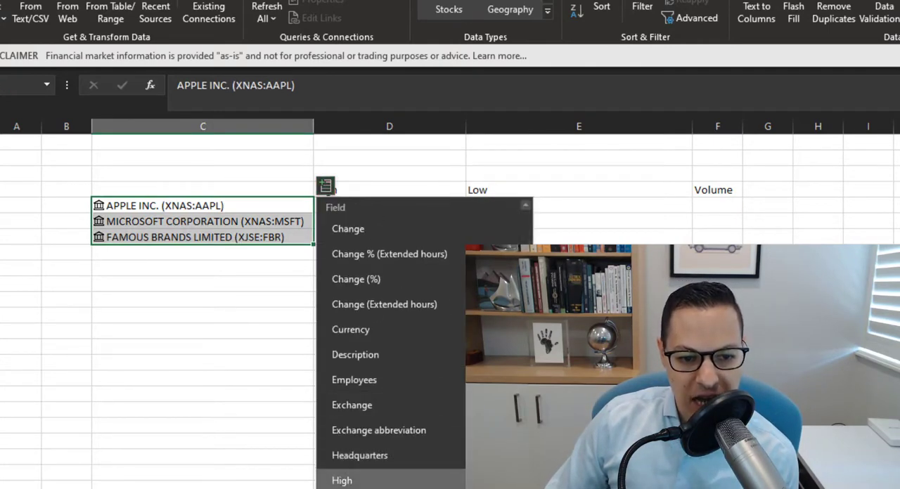
pyautogui.scroll(-1, 387, 464)
pyautogui.click(387, 487)
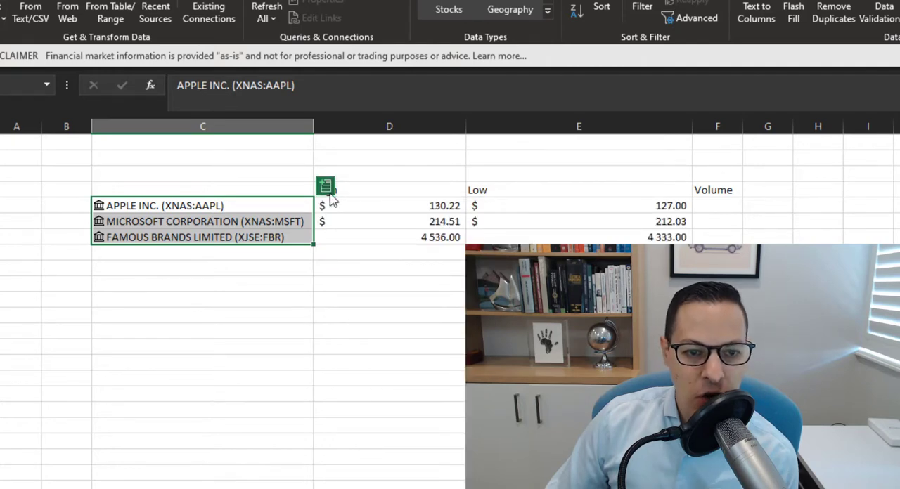
# Extract the Volume field for the three stocks into column F and autofit that column to its contents
pyautogui.click(329, 193)
pyautogui.scroll(-2, 396, 425)
pyautogui.scroll(-3, 403, 478)
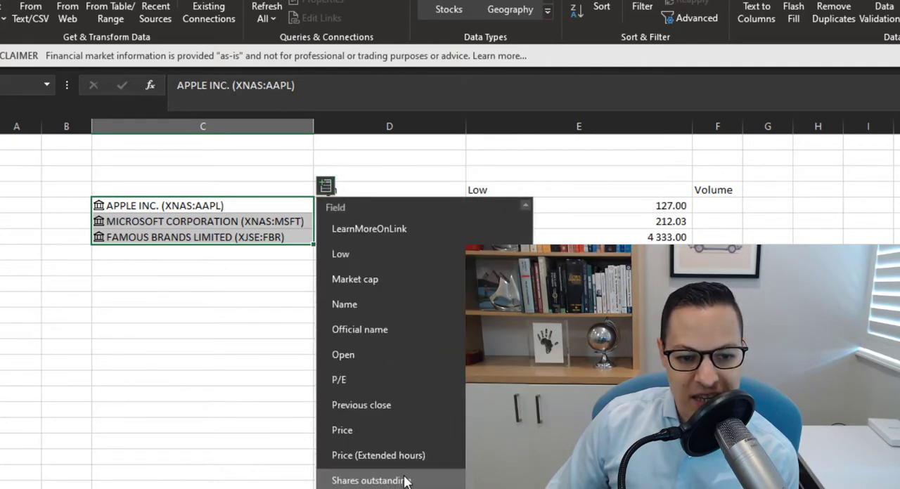
pyautogui.click(403, 487)
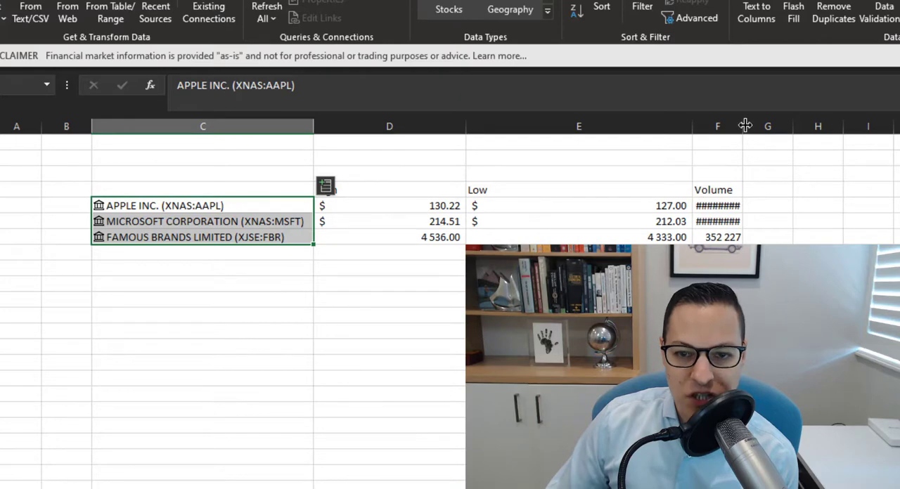
pyautogui.doubleClick(745, 125)
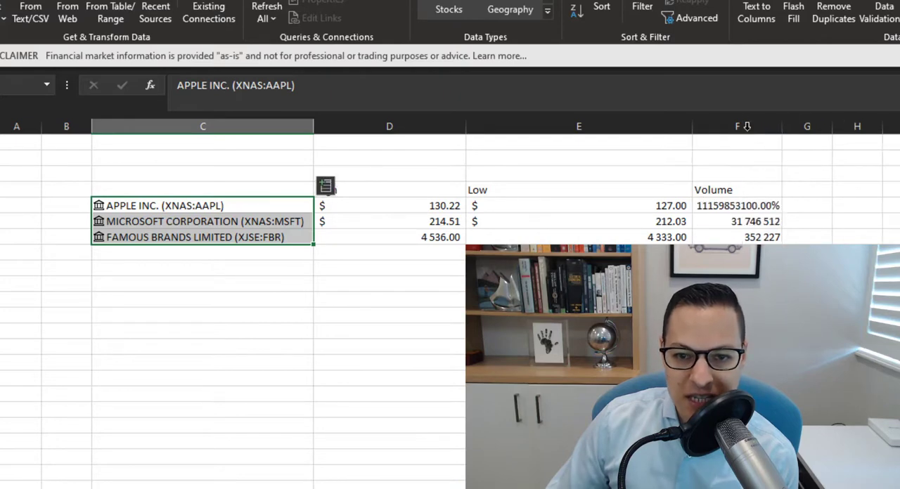
# Copy Microsoft's Volume cell F6 onto Apple's F5 to replace the percentage format with its number format
pyautogui.click(732, 235)
pyautogui.click(734, 222)
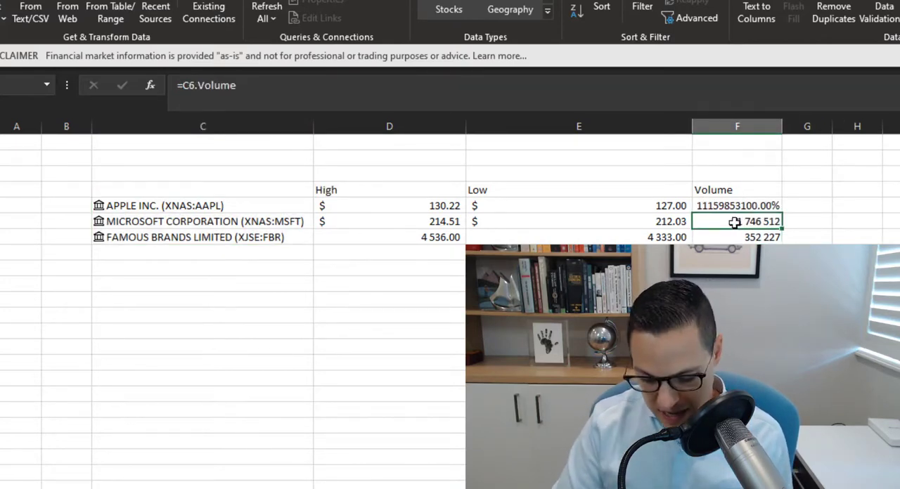
pyautogui.hotkey('ctrl', 'c')
pyautogui.press('Up')
pyautogui.press('Return')
pyautogui.press('Left')
pyautogui.press('Left')
pyautogui.press('Left')
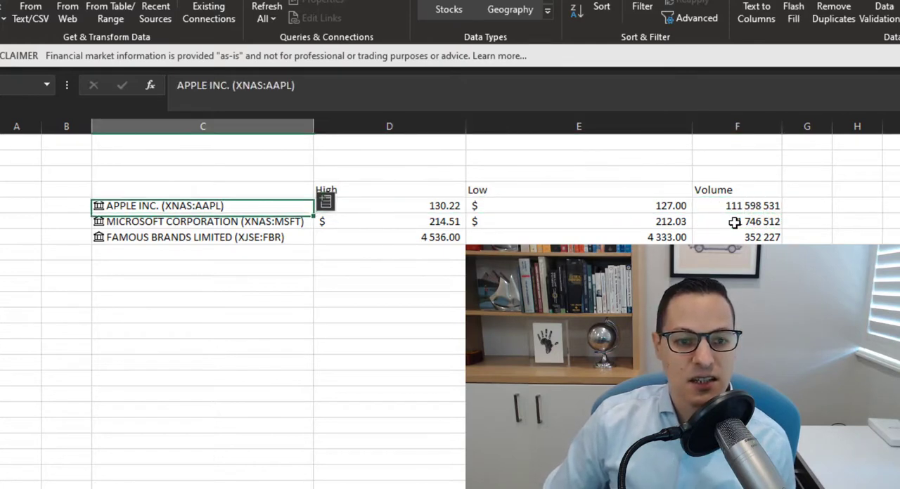
# Copy Microsoft's High, Low and Volume cells D6:F6 onto the Famous Brands row, D7:F7
pyautogui.press('Down')
pyautogui.press('Right')
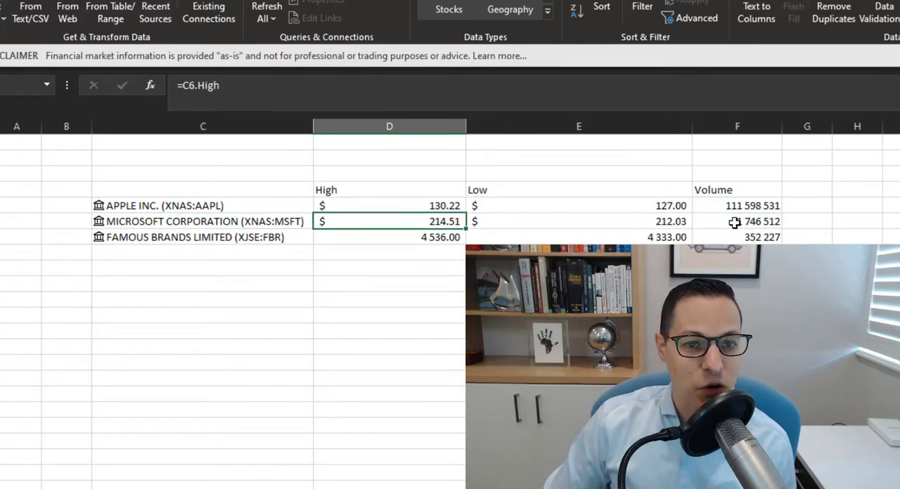
pyautogui.press('Right')
pyautogui.press('Left')
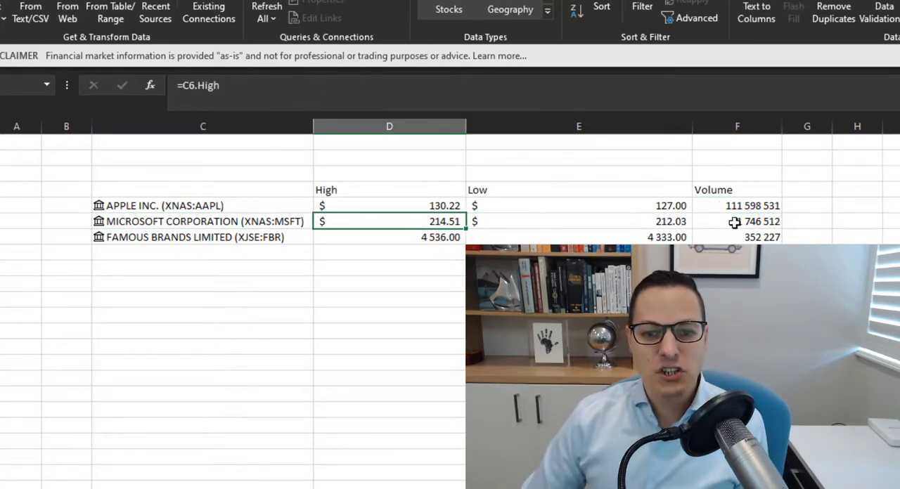
pyautogui.hotkey('shift', 'Right')
pyautogui.hotkey('shift', 'Right')
pyautogui.hotkey('ctrl', 'c')
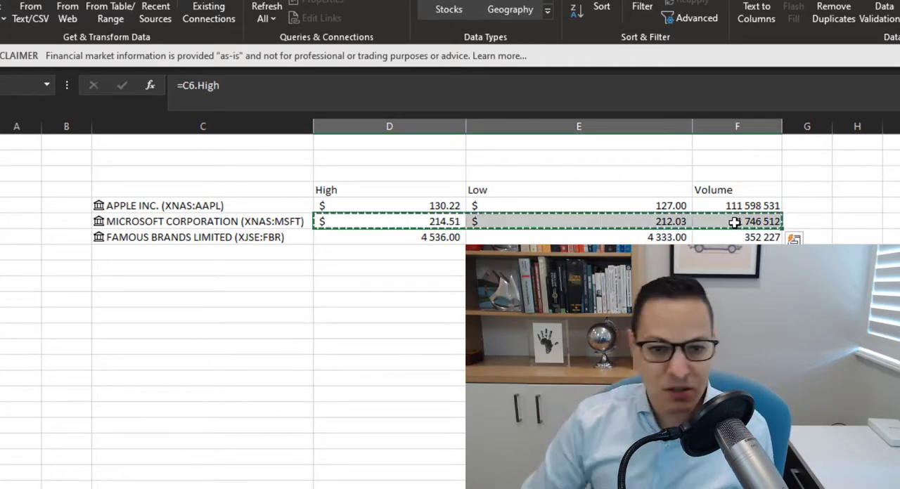
pyautogui.press('Down')
pyautogui.press('Return')
# Apply the default rand currency format to the Famous Brands High and Low values in D7:E7
pyautogui.press('Left')
pyautogui.press('Left')
pyautogui.press('Right')
pyautogui.press('Right')
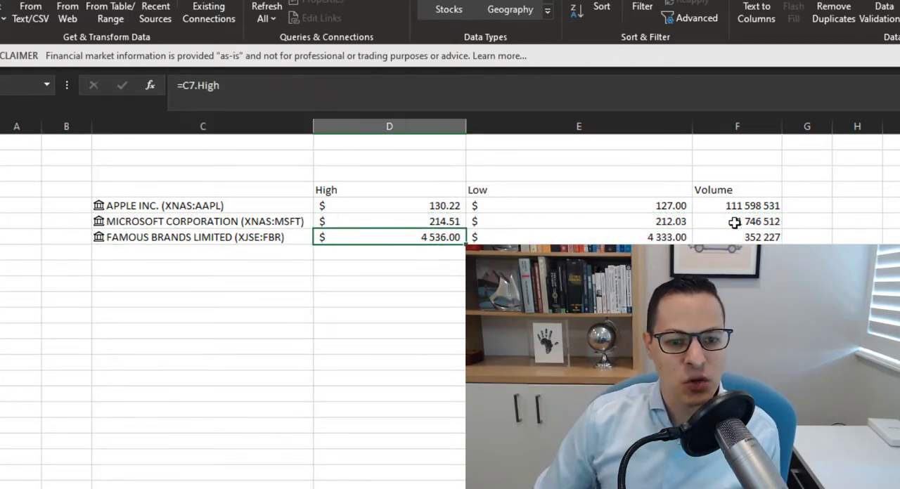
pyautogui.hotkey('shift', 'Right')
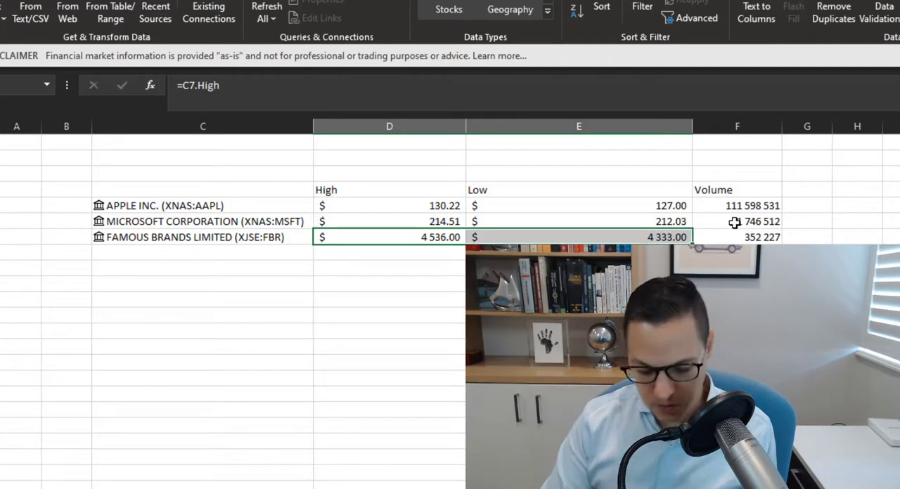
pyautogui.hotkey('ctrl', 'shift', '4')
pyautogui.hotkey('shift', 'Left')
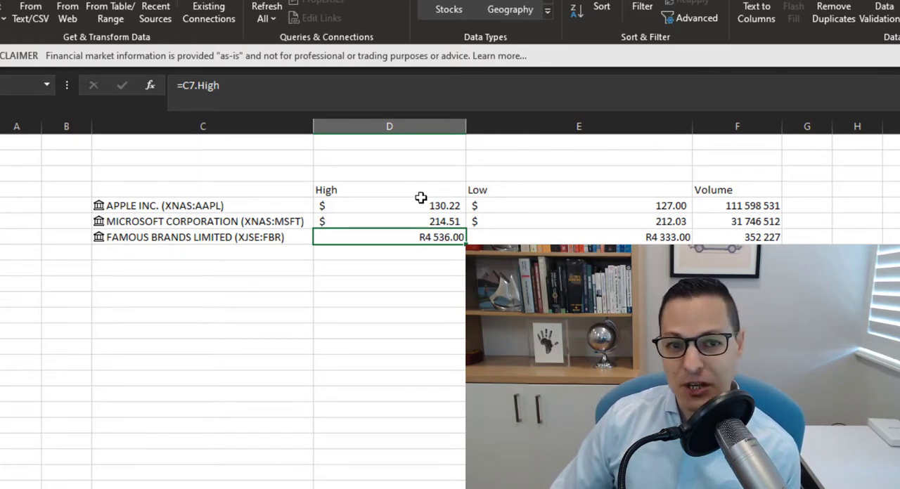
# Extract the P/E field of the Microsoft stock into G6
pyautogui.click(262, 218)
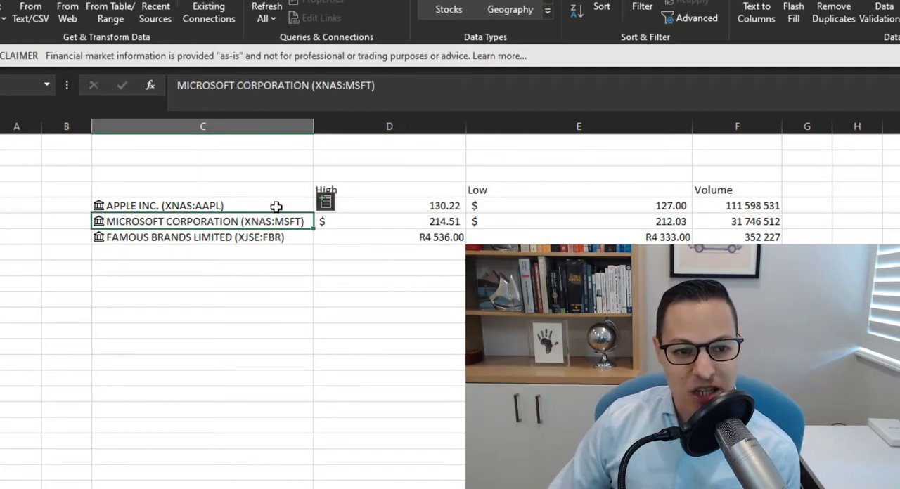
pyautogui.click(324, 201)
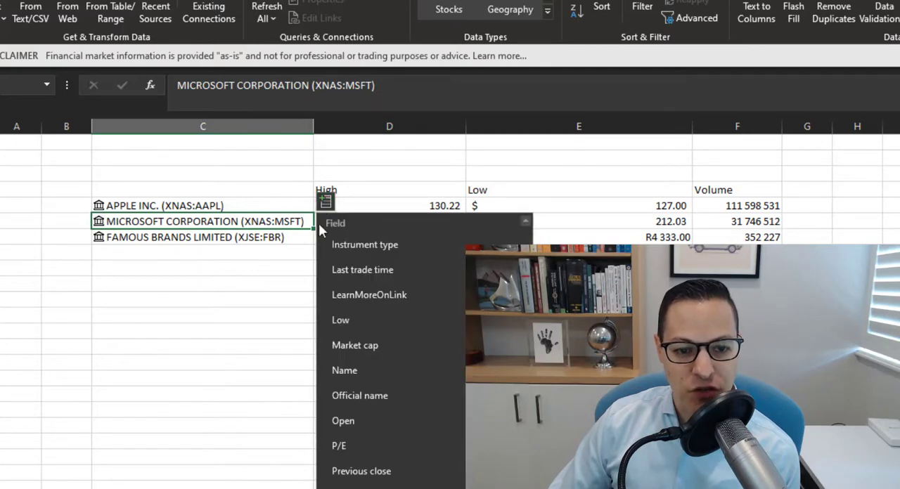
pyautogui.scroll(-1, 372, 415)
pyautogui.scroll(5, 380, 396)
pyautogui.scroll(-4, 380, 395)
pyautogui.scroll(-2, 381, 395)
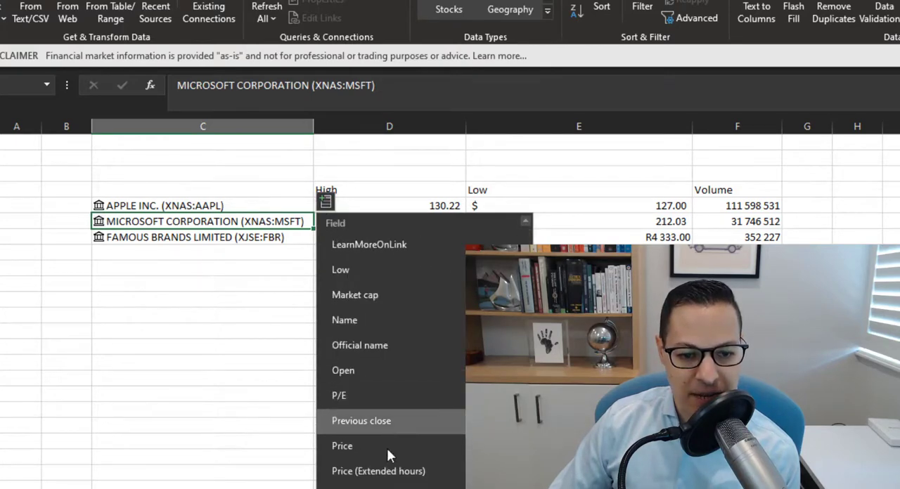
pyautogui.scroll(3, 413, 414)
pyautogui.scroll(1, 413, 417)
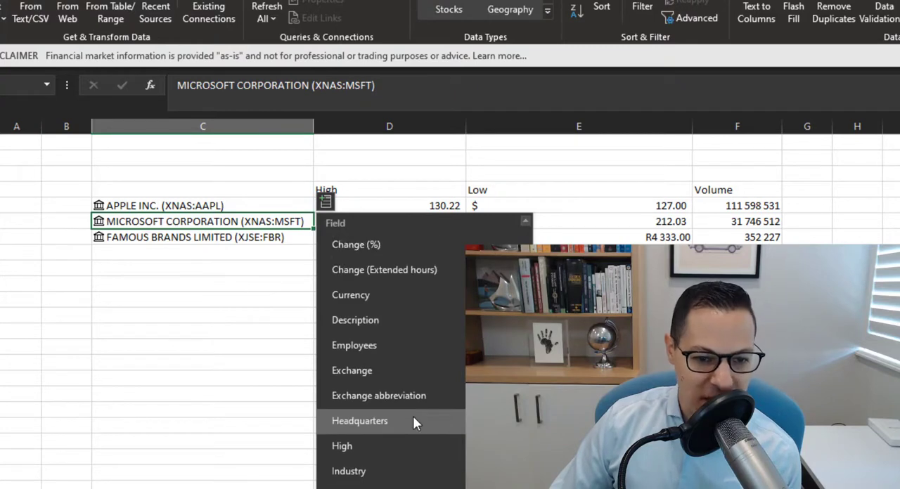
pyautogui.scroll(-2, 413, 417)
pyautogui.click(415, 487)
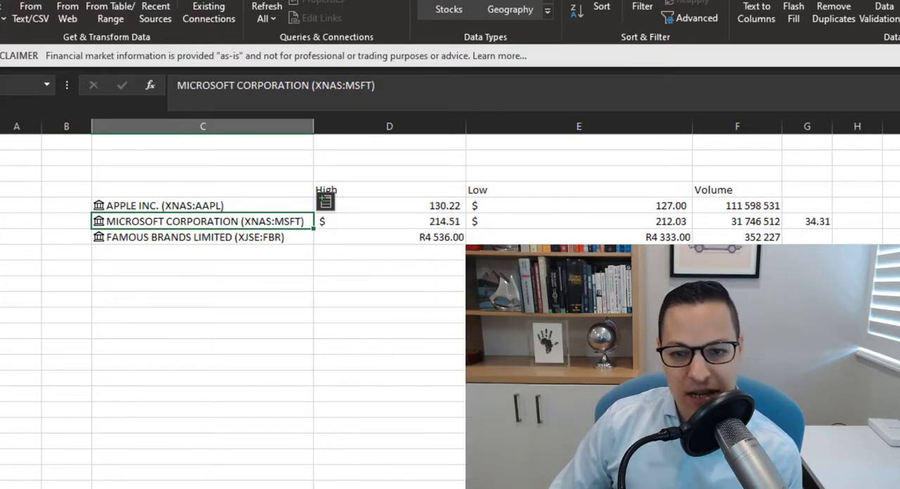